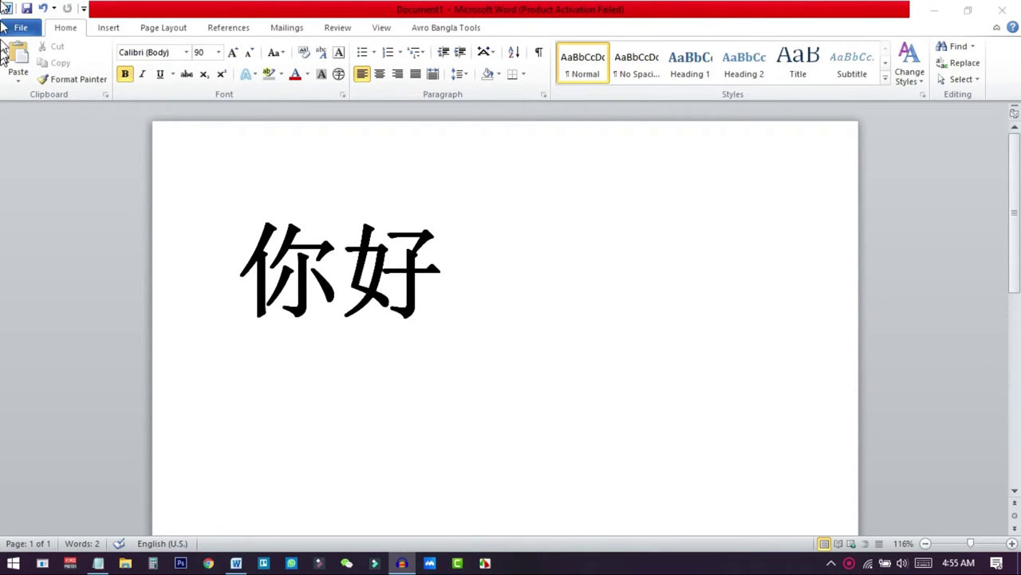
Place the insertion point right after 你好 in the Word document.
left_click(456, 263)
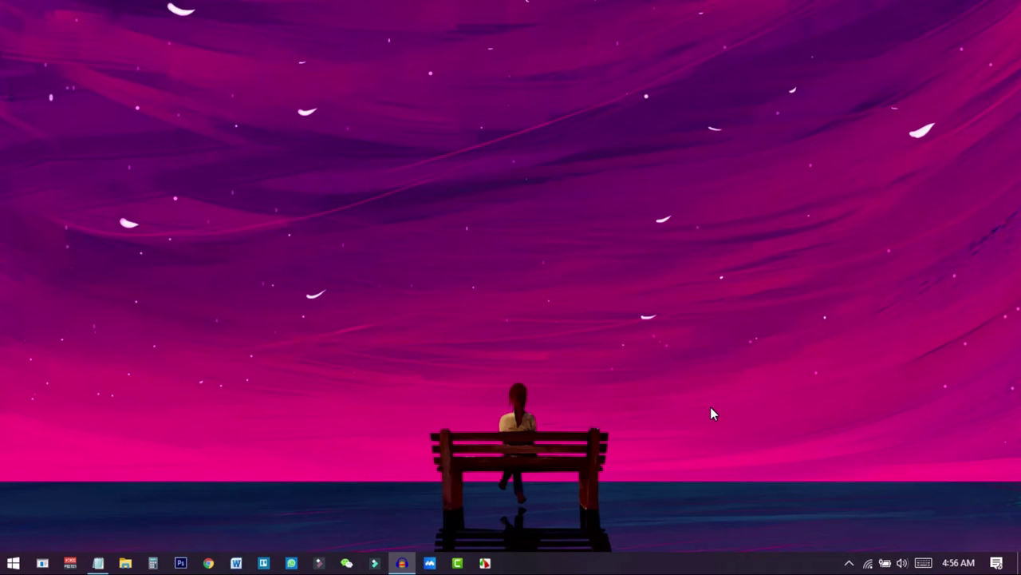
Search the Start menu for 'langua' and open Edit language and keyboard options.
left_click(13, 563)
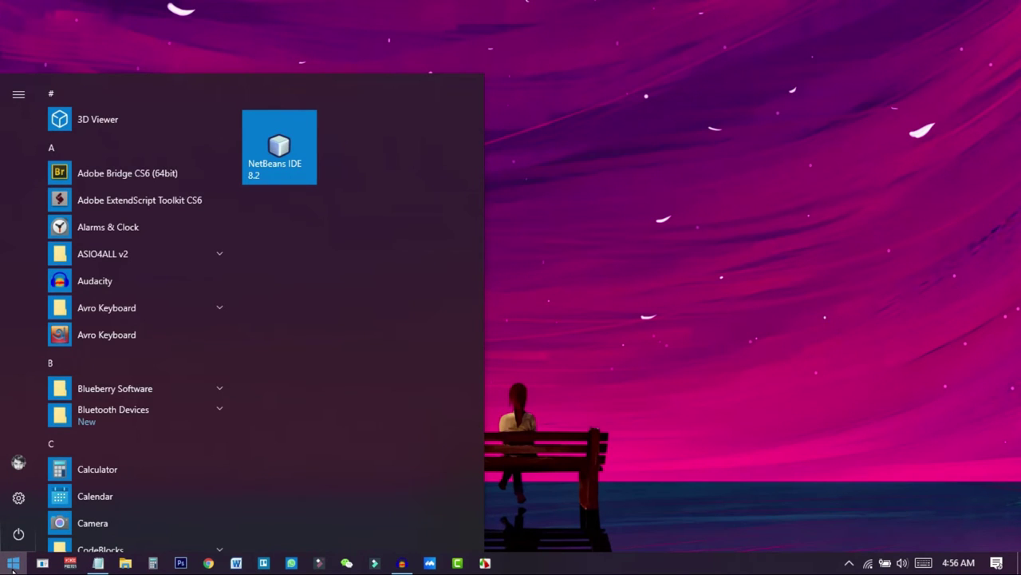
type("langua")
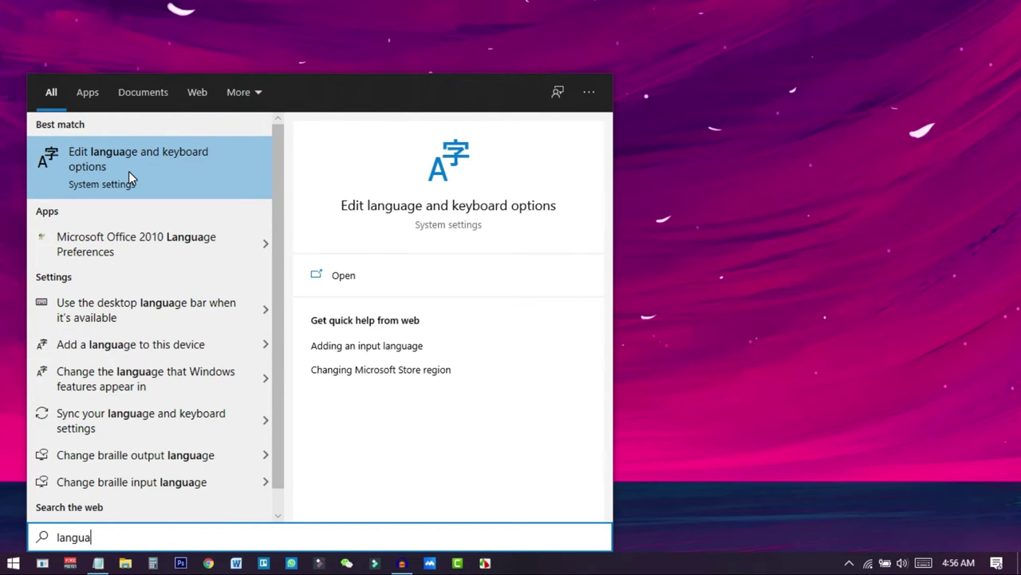
left_click(156, 169)
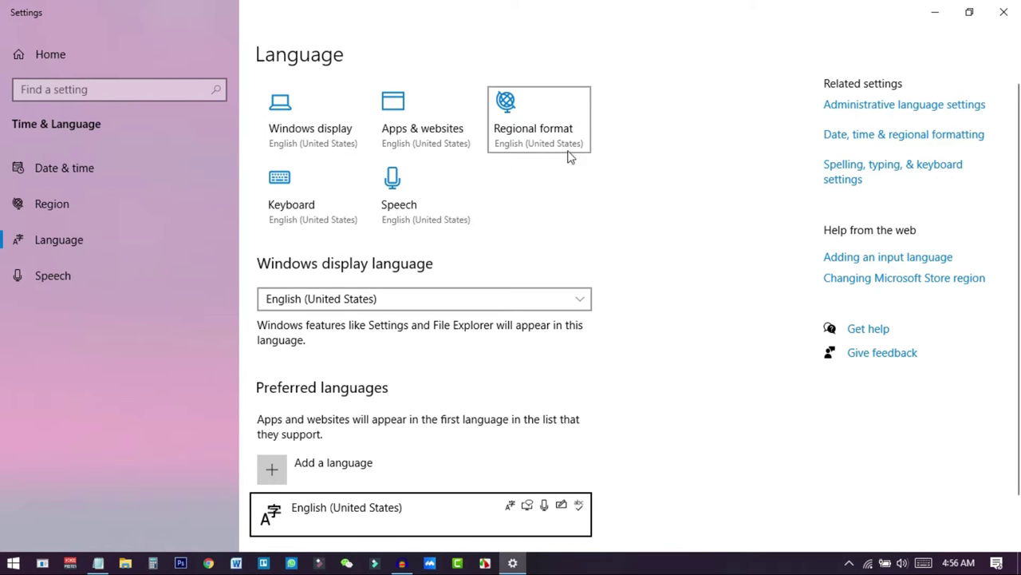
Check the Keyboard page, return to Language, and scroll down to Preferred languages.
left_click(300, 201)
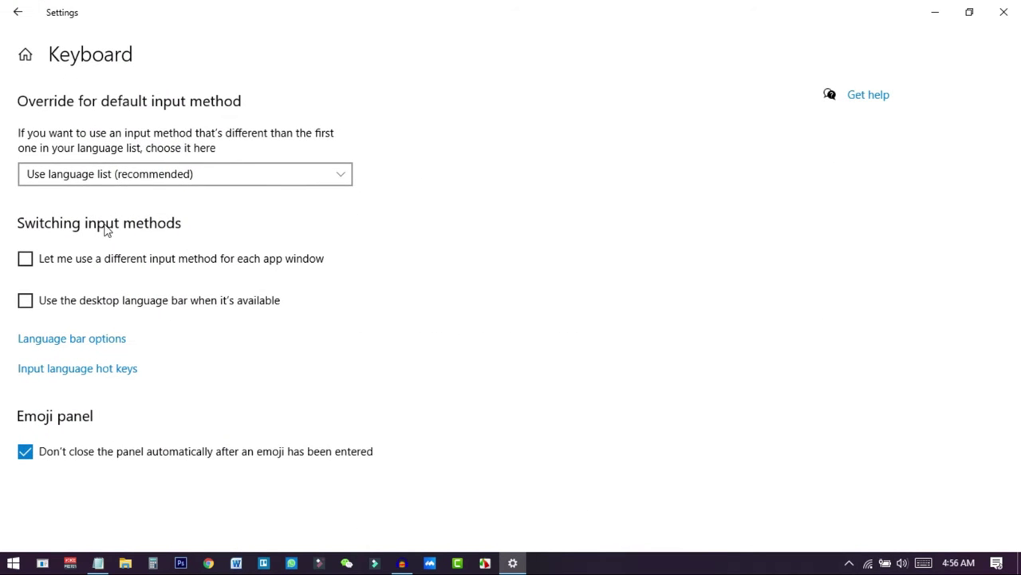
left_click(18, 12)
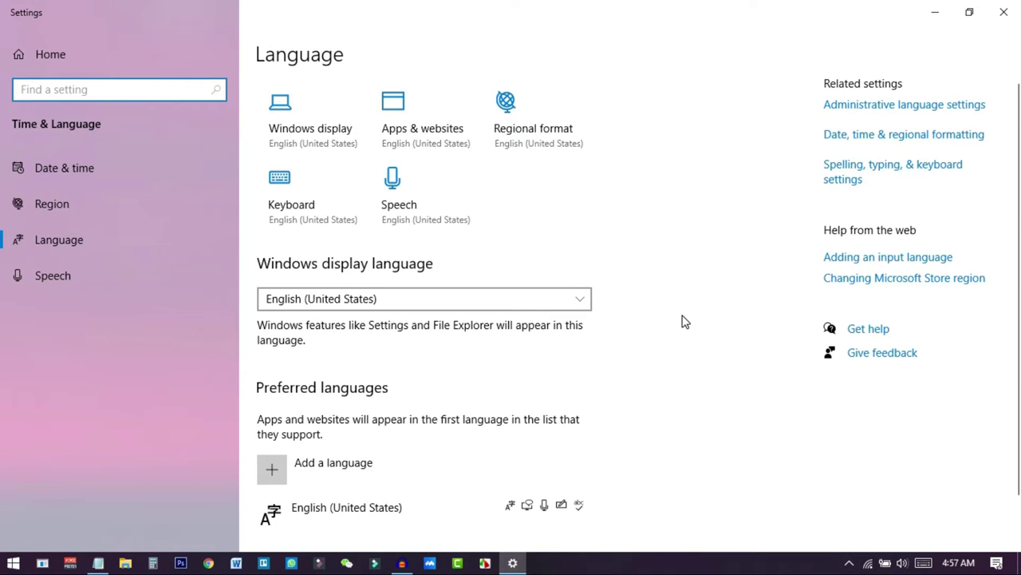
scroll(682, 321, "down", 1)
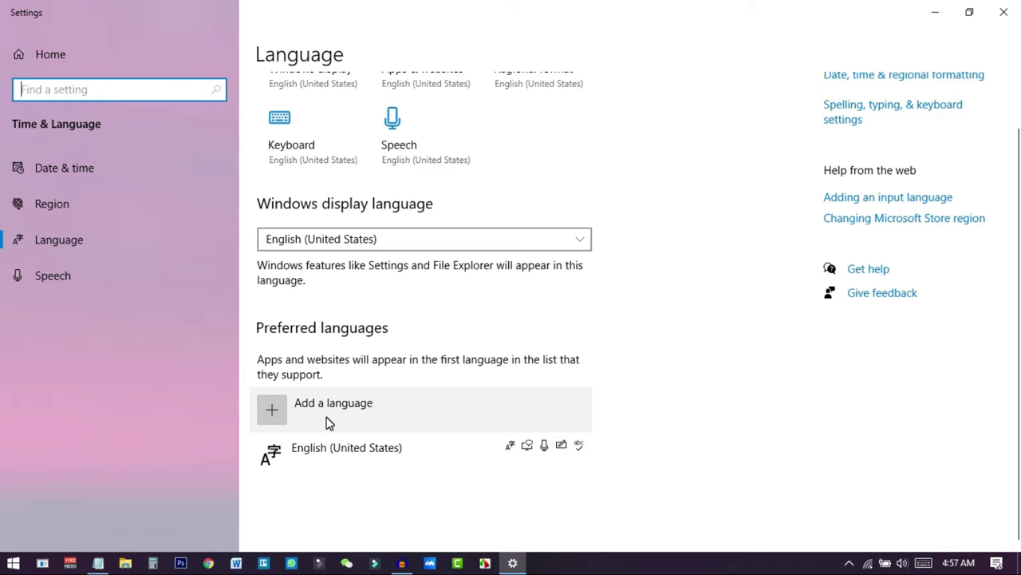
Start adding a language and scroll the list to the Chinese (Simplified) and (Traditional) entries.
left_click(285, 419)
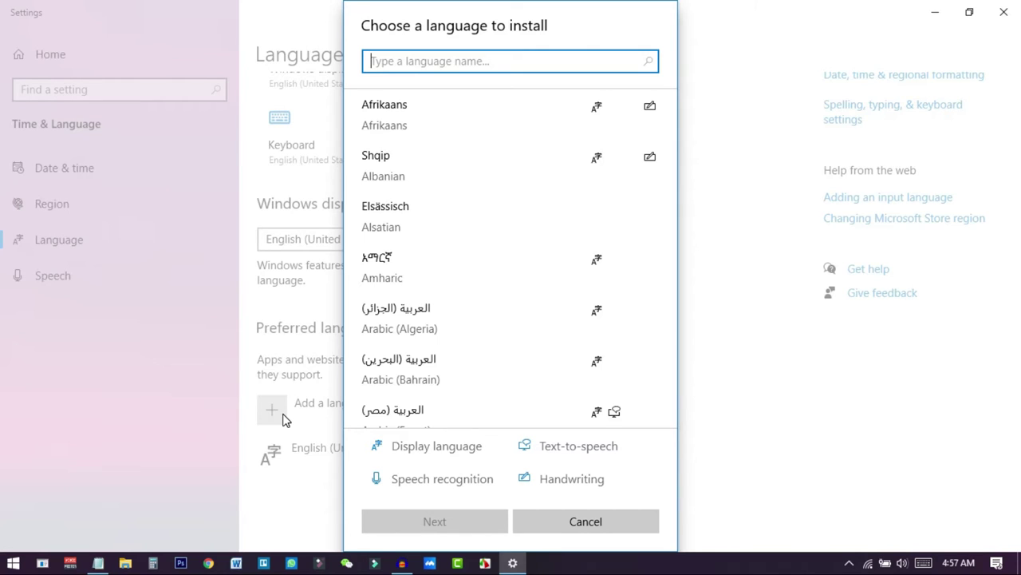
scroll(476, 355, "down", 5)
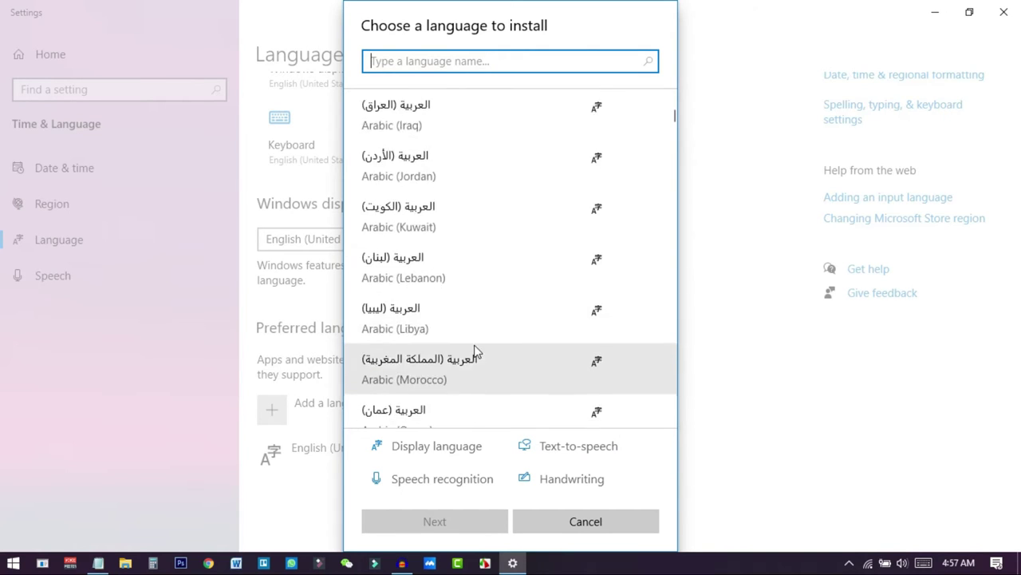
scroll(477, 351, "down", 8)
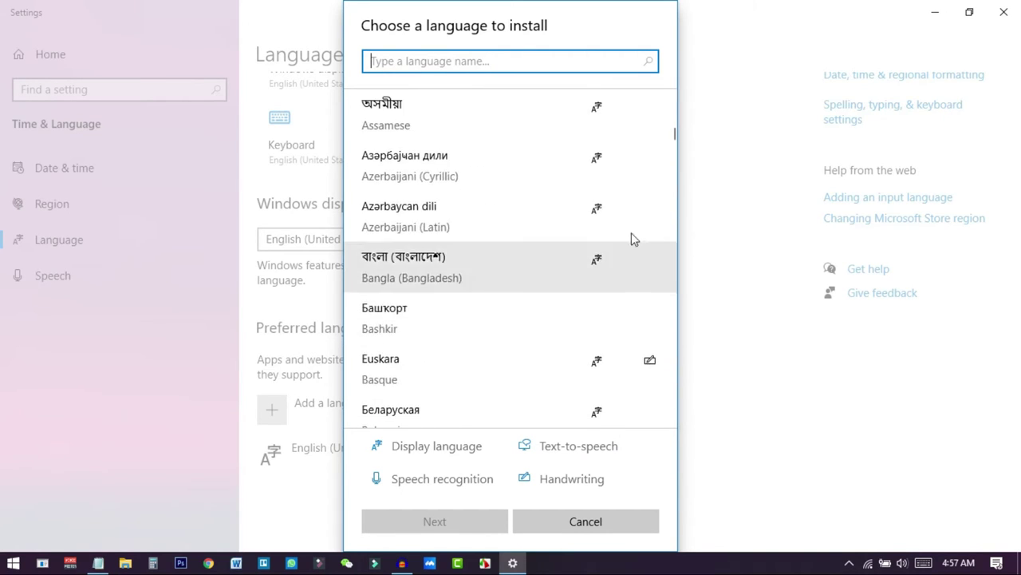
left_click_drag(674, 137, 673, 157)
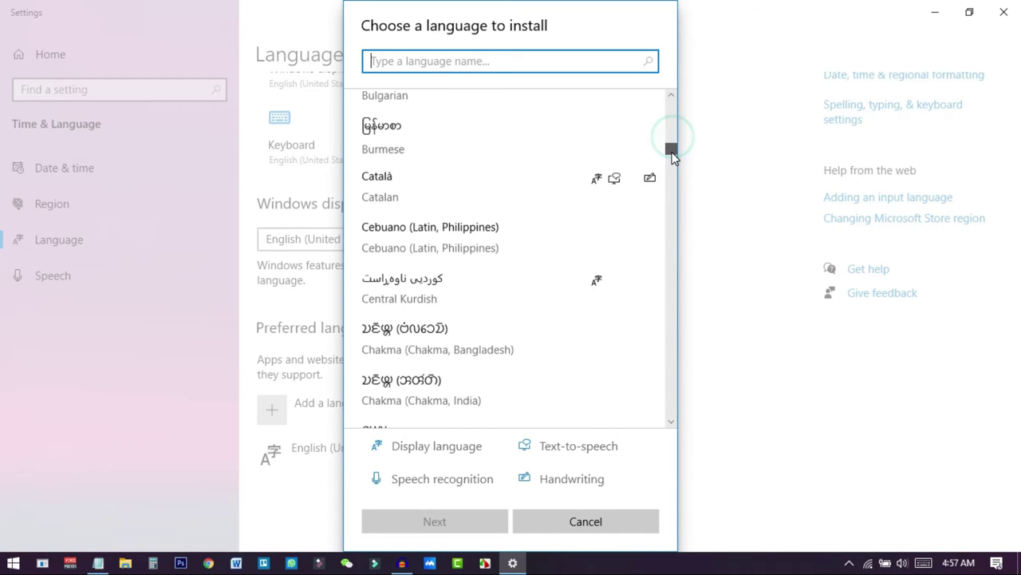
scroll(566, 295, "up", 4)
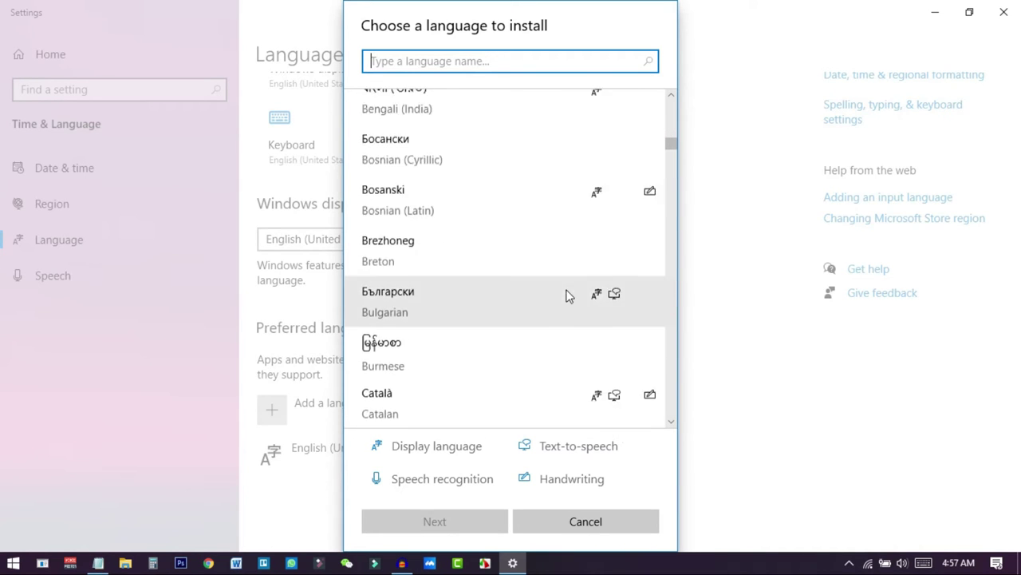
scroll(566, 295, "down", 10)
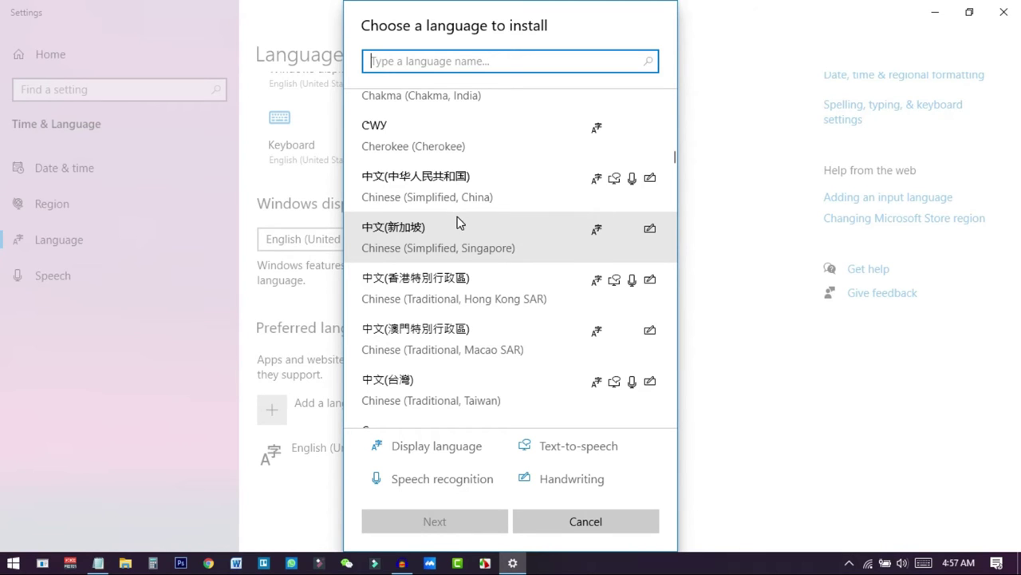
Choose Chinese (Simplified, China) and continue to its install features.
left_click(443, 200)
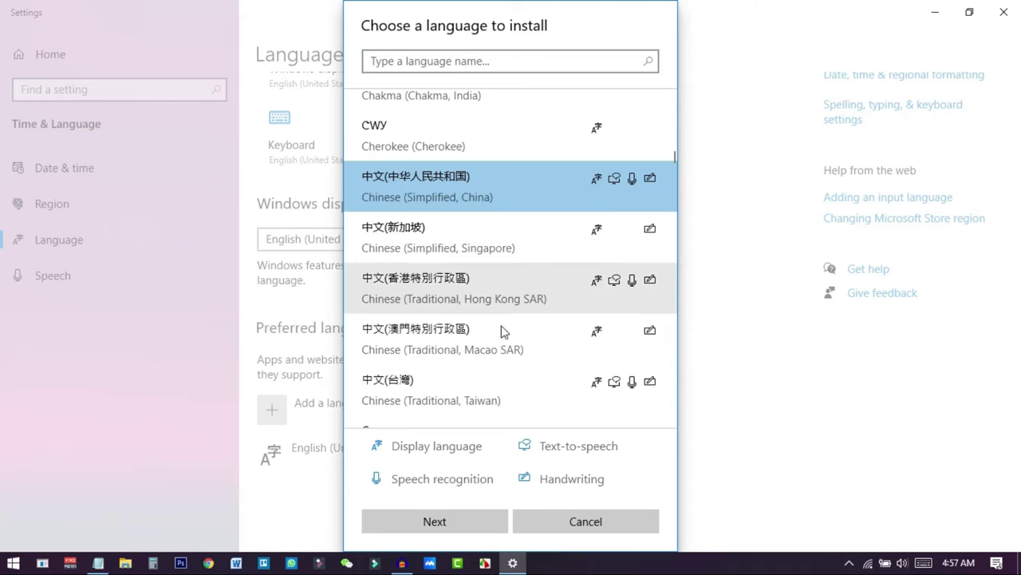
left_click(475, 518)
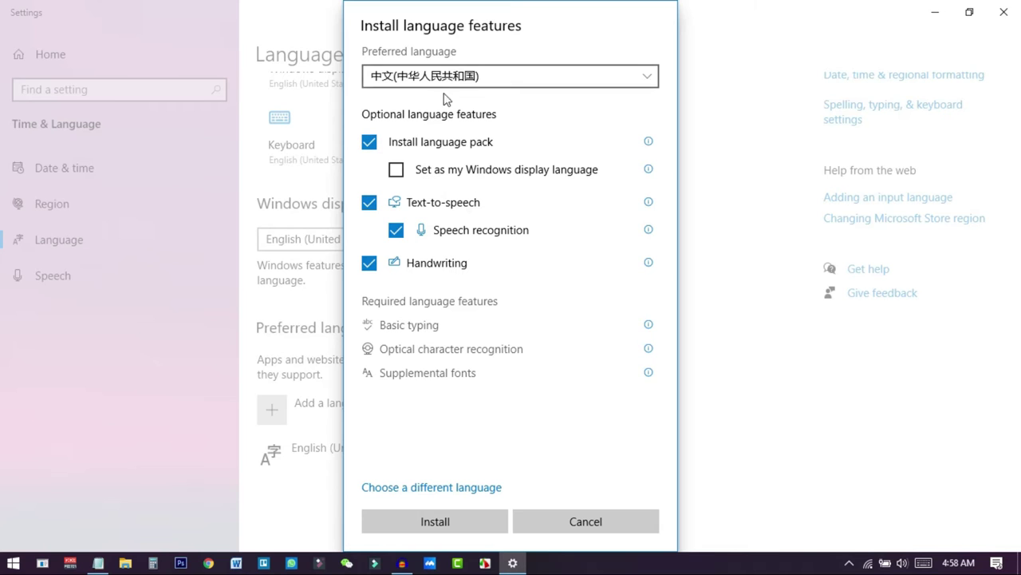
Install Chinese (Simplified, China), confirm its language pack in Options, and close Settings.
left_click(462, 521)
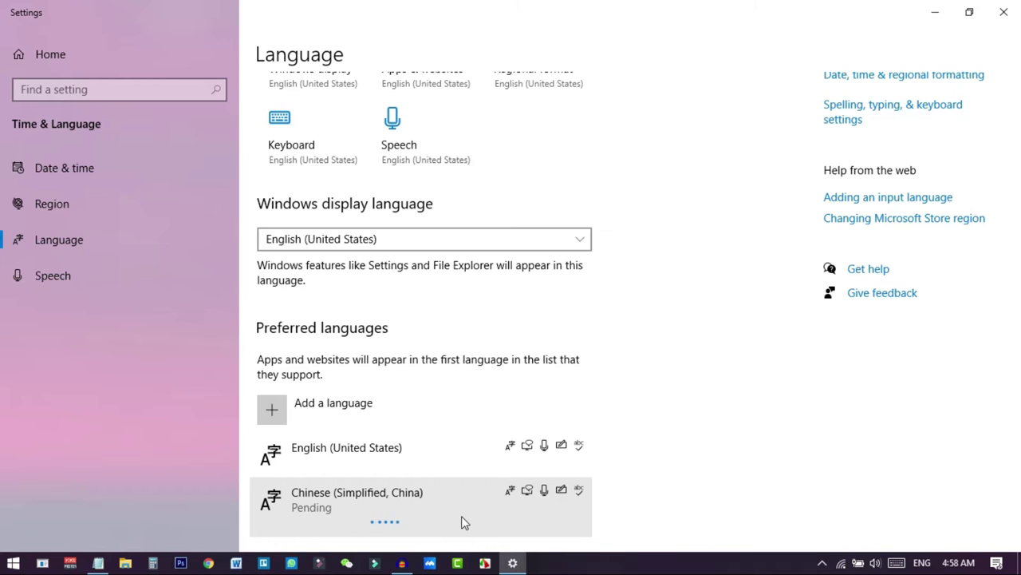
scroll(551, 487, "down", 1)
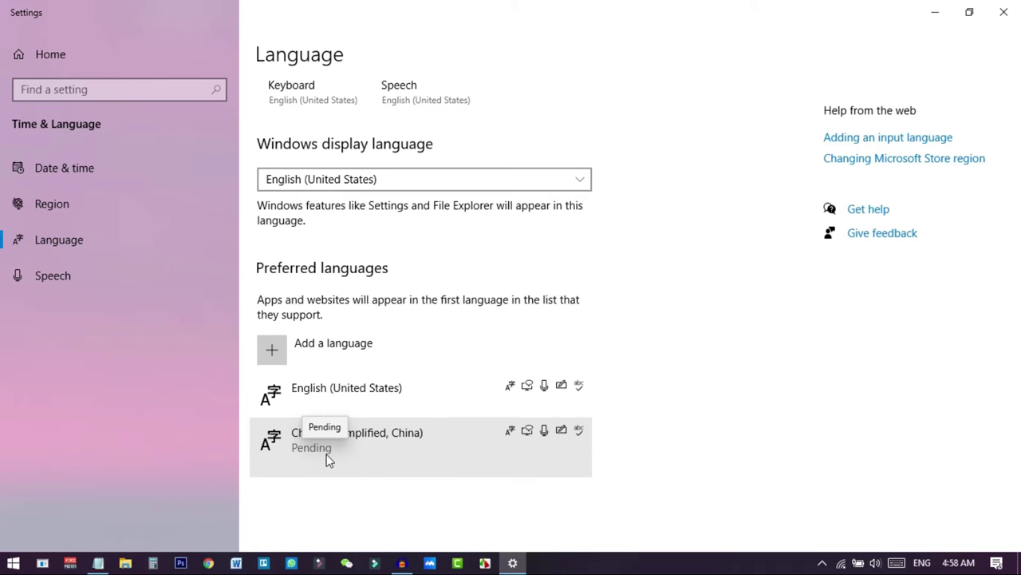
left_click(367, 461)
left_click(474, 488)
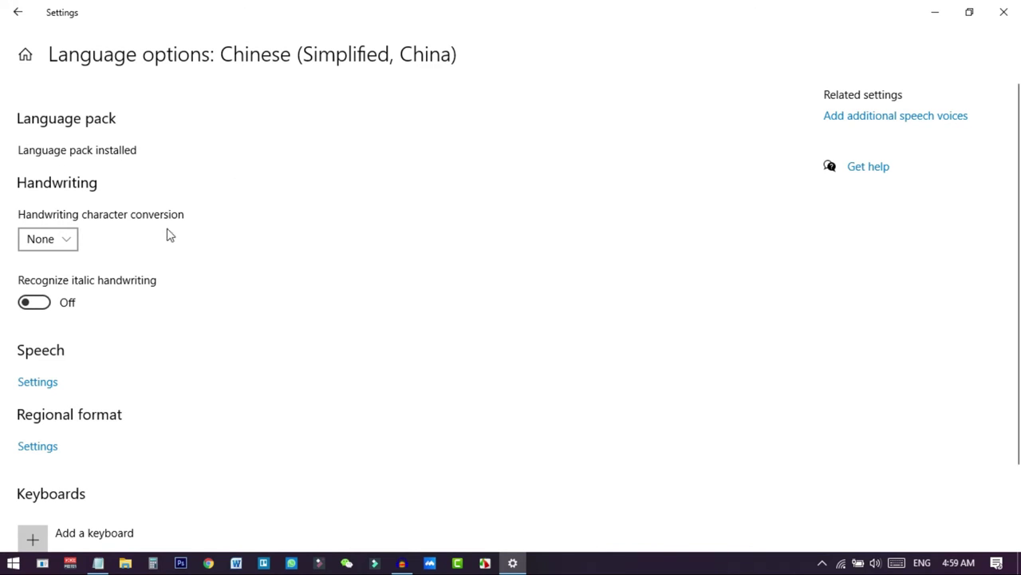
left_click(1012, 16)
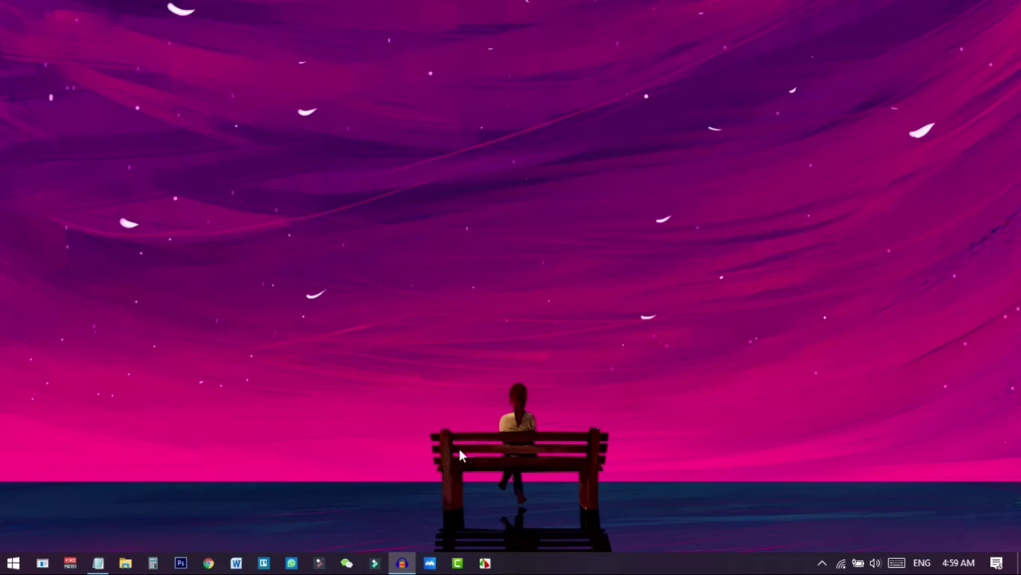
Open Chrome briefly, dismiss the address suggestions, and close the browser window.
left_click(209, 562)
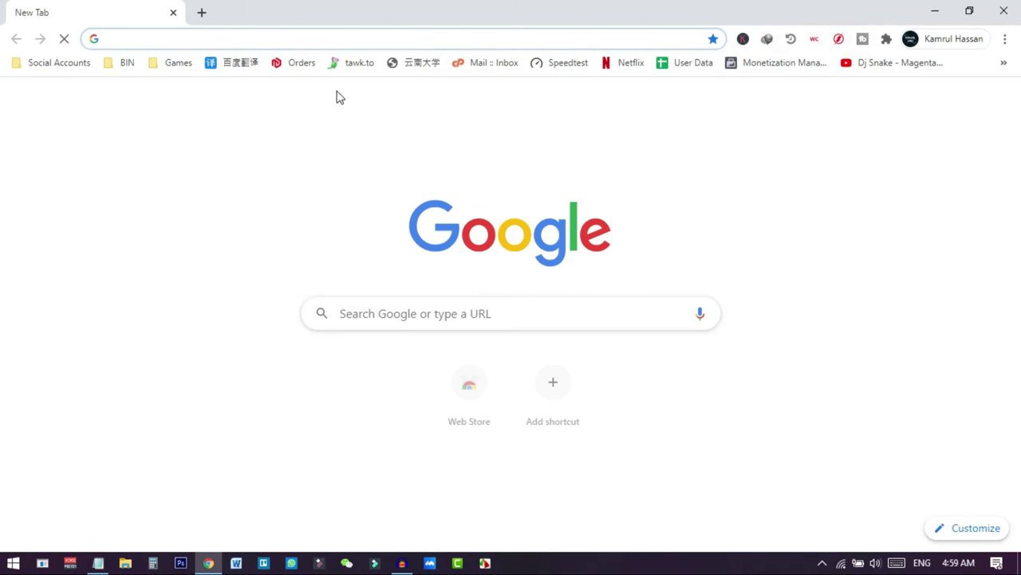
left_click(343, 38)
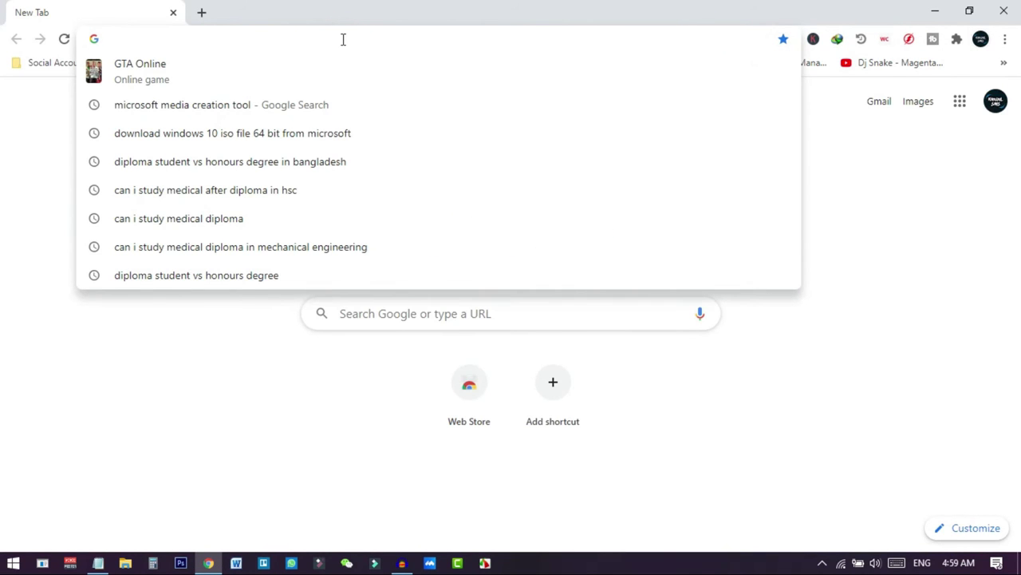
left_click(221, 361)
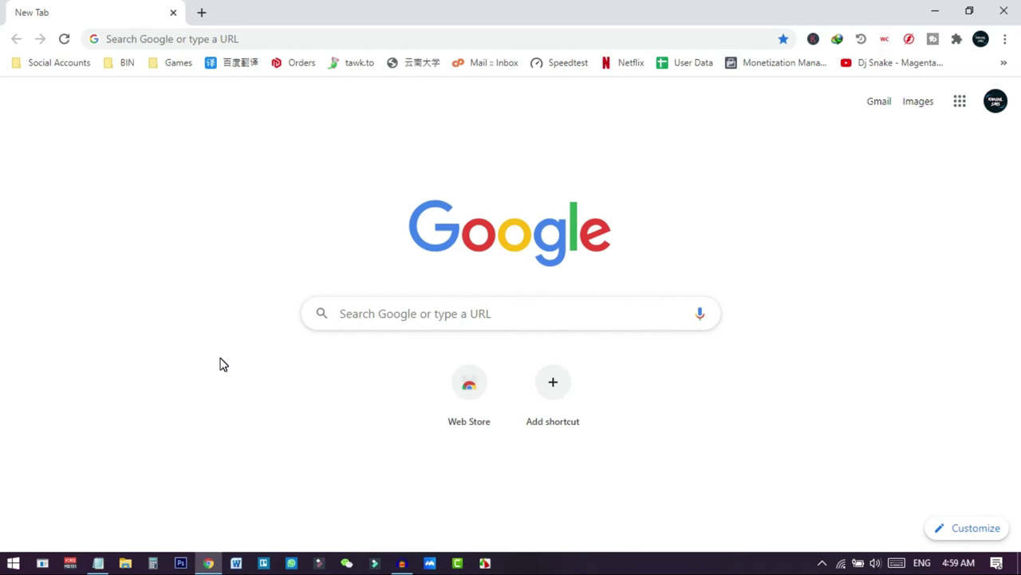
left_click(1004, 11)
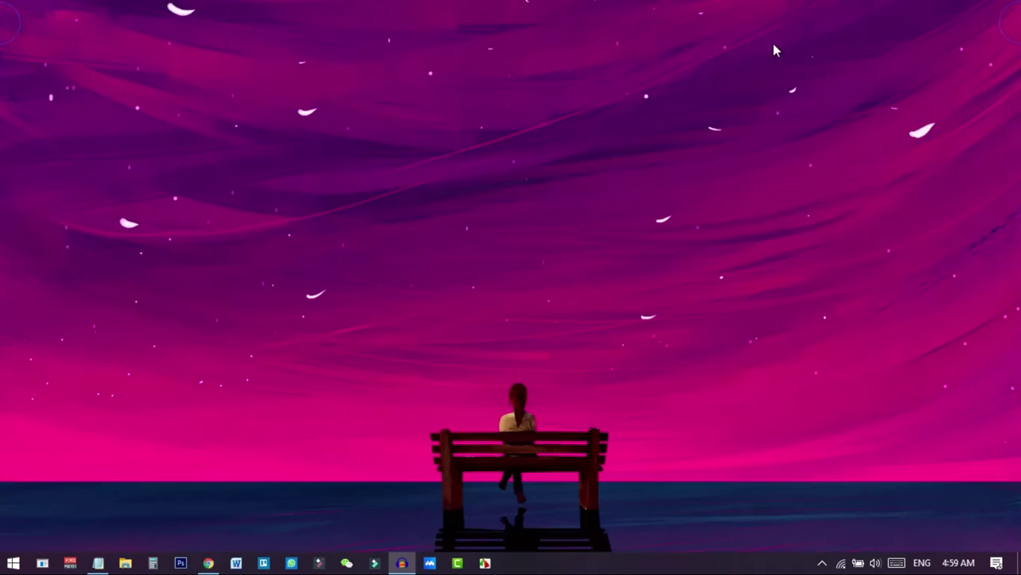
Start a blank Word document at font size 26 and show the input-language list.
left_click(234, 562)
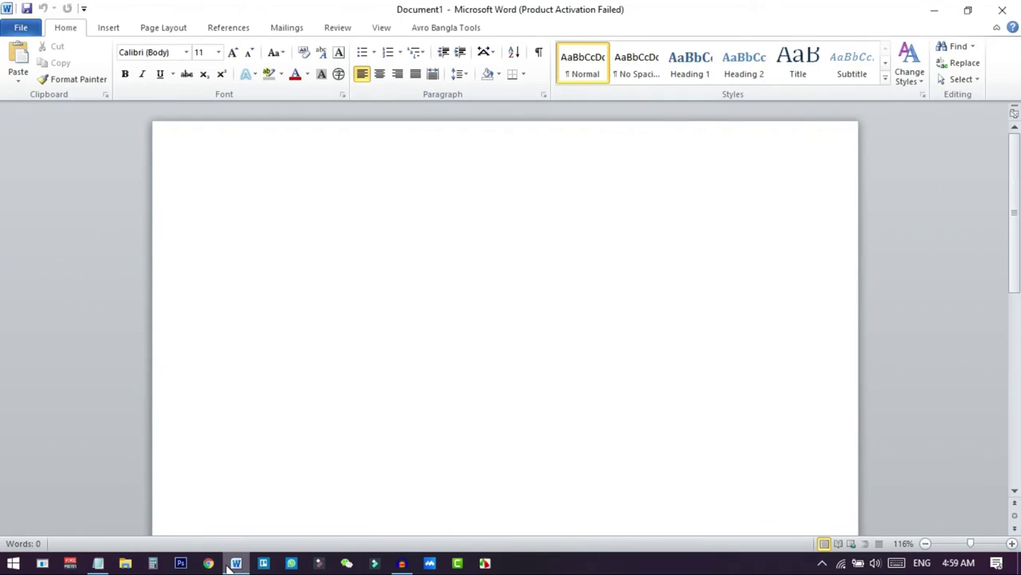
left_click(661, 424)
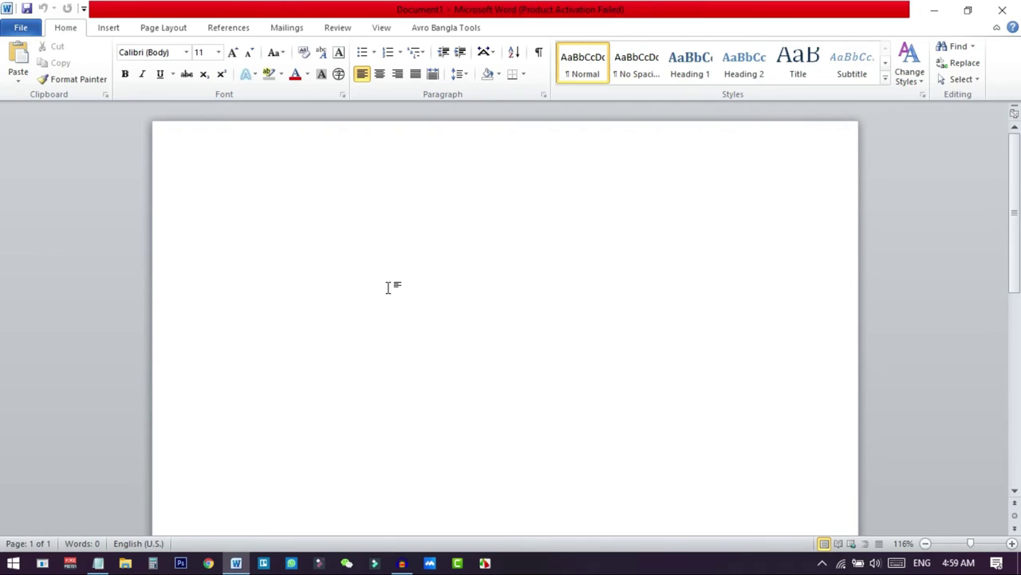
left_click(232, 52)
left_click(233, 53)
left_click(232, 53)
left_click(233, 53)
left_click(232, 52)
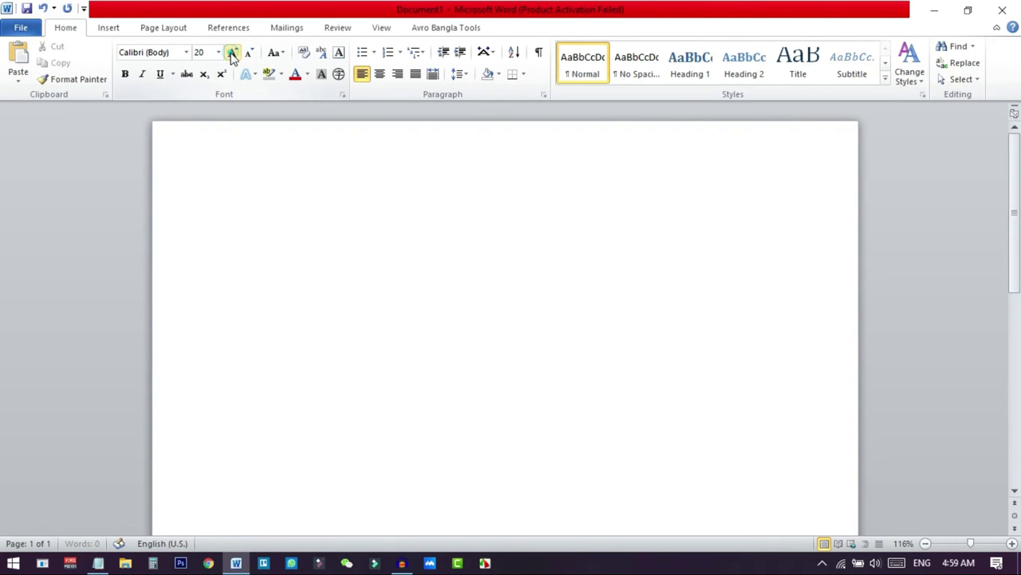
mouse_move(924, 568)
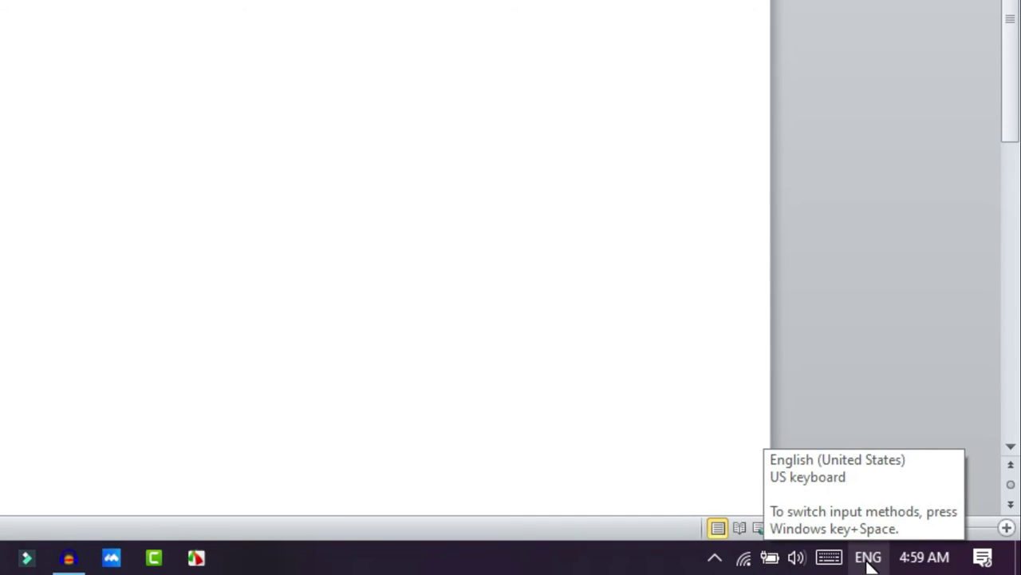
left_click(867, 557)
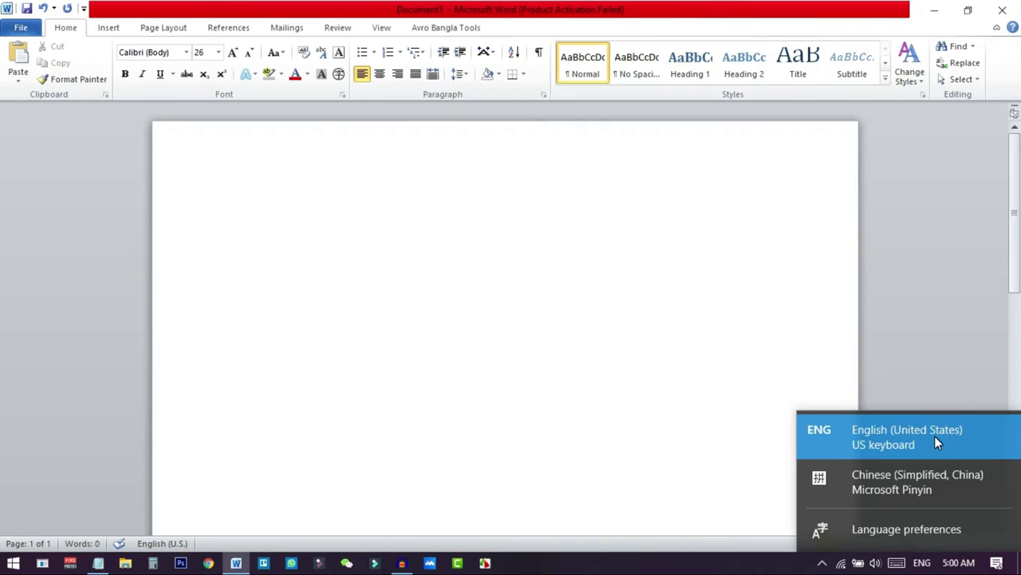
Type test text 'sdfafas' on the page, then select it all and delete it.
left_click(111, 112)
type("sdfafas")
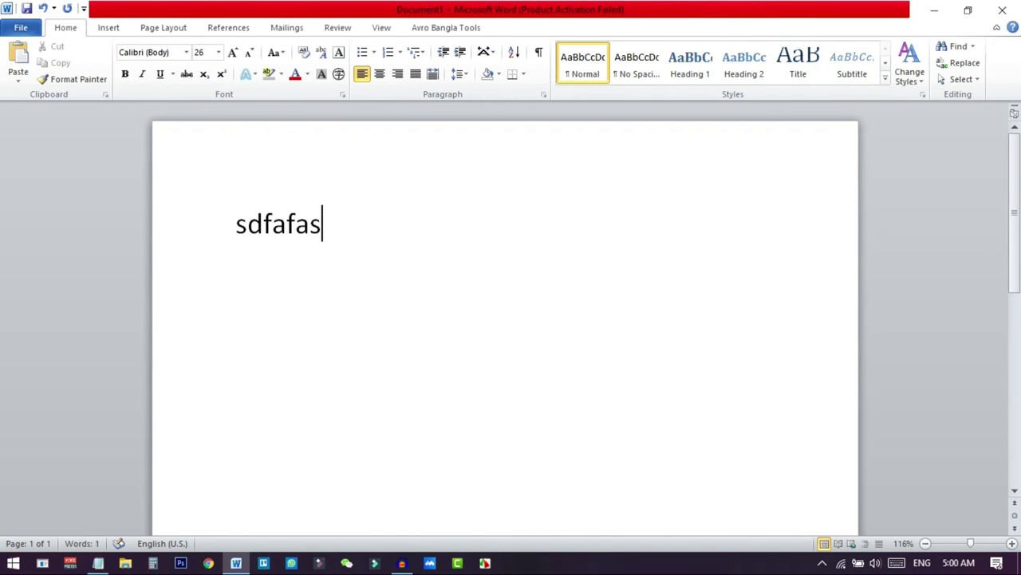
key("ctrl+a")
key("BackSpace")
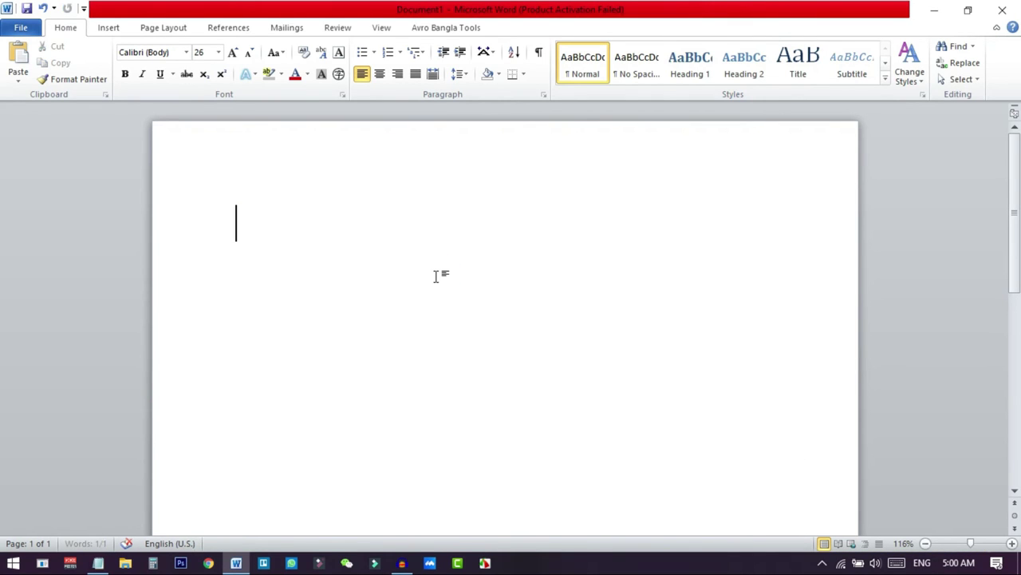
Switch input to Chinese (Simplified) Microsoft Pinyin and type 'ni' on the page.
left_click(928, 563)
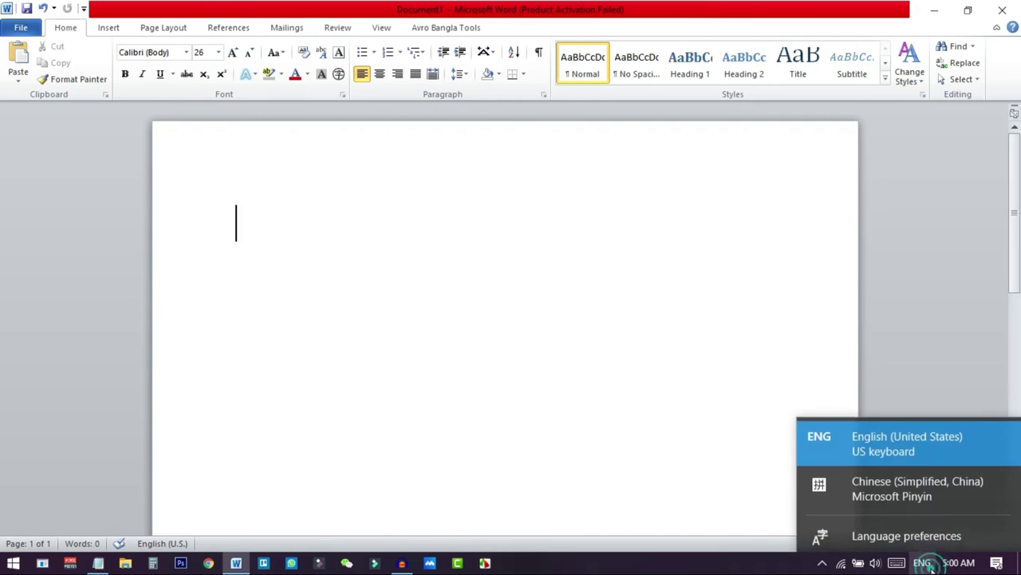
left_click(909, 500)
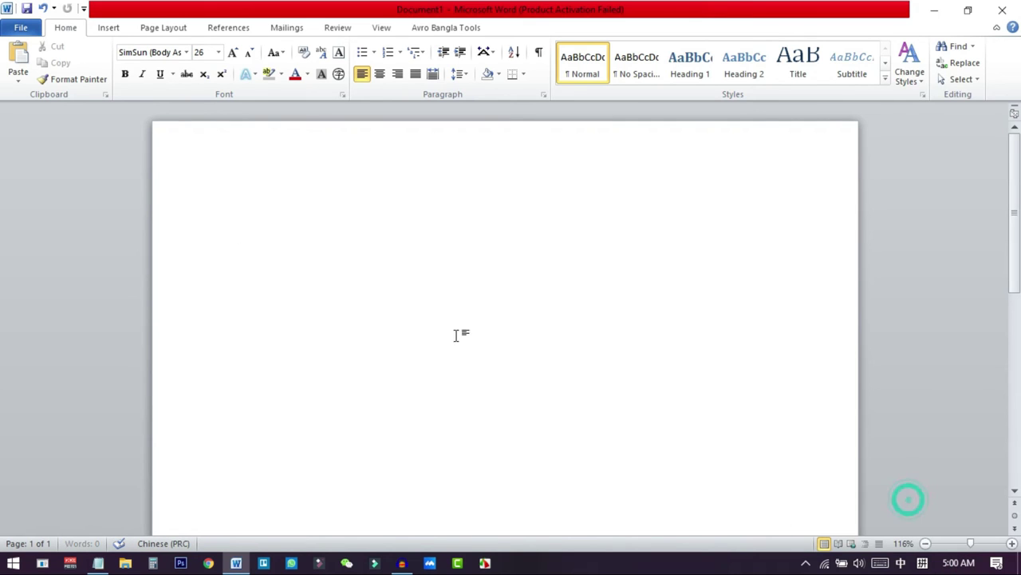
left_click(249, 248)
type("ni")
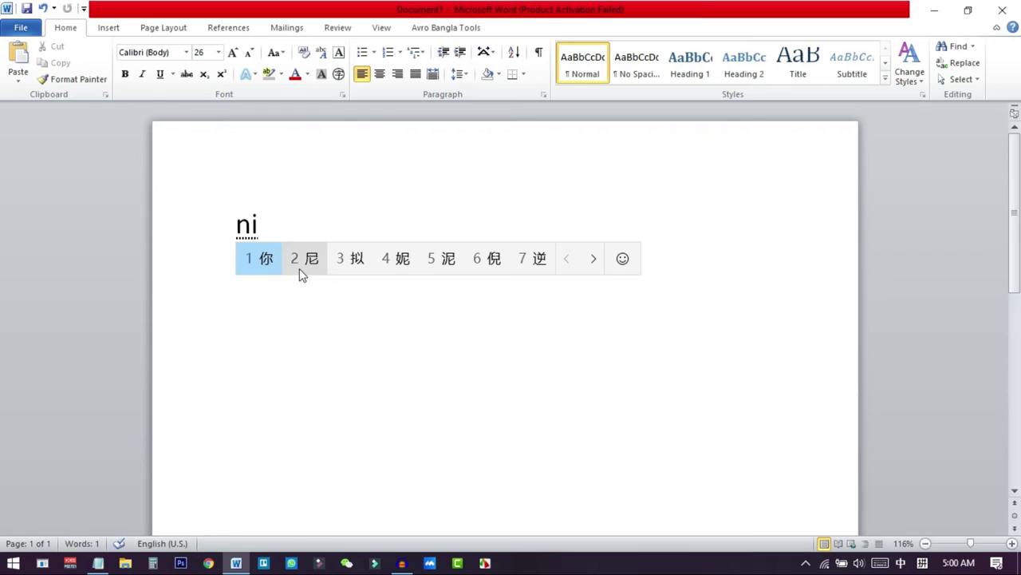
Replace the wrongly chosen 拟 with 你 by typing 'ni' in Pinyin.
left_click(355, 272)
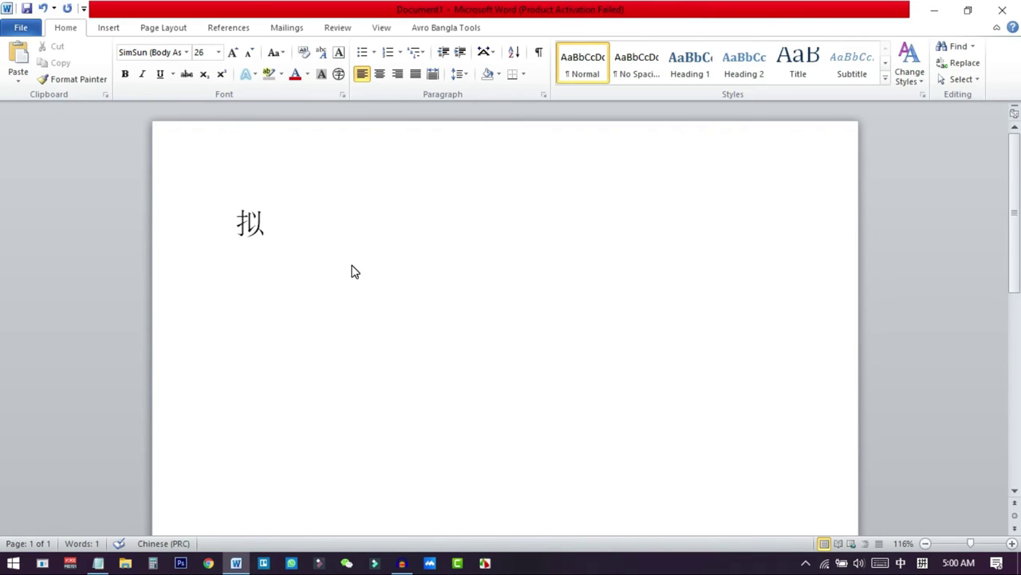
key("BackSpace")
type("ni")
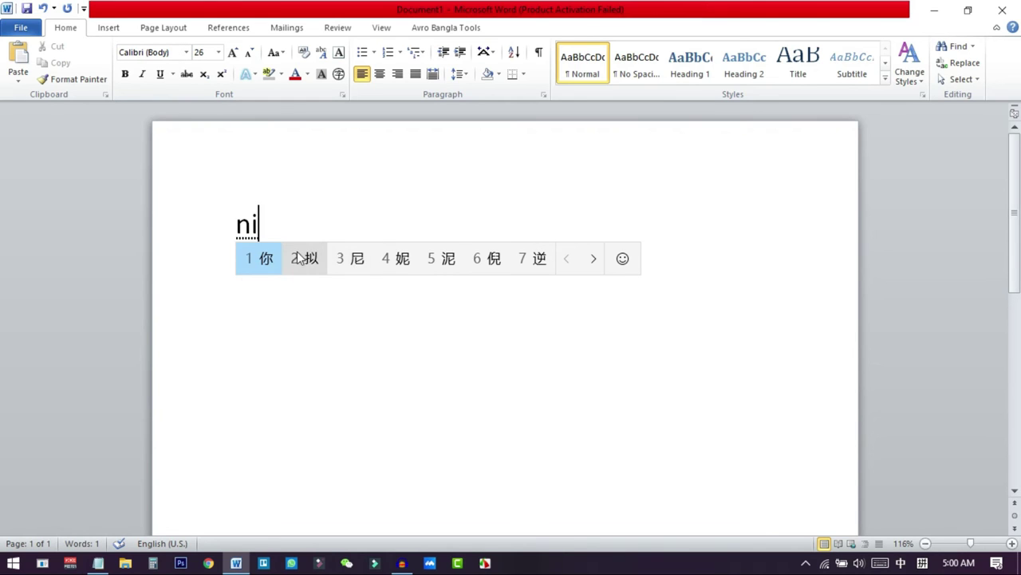
key("space")
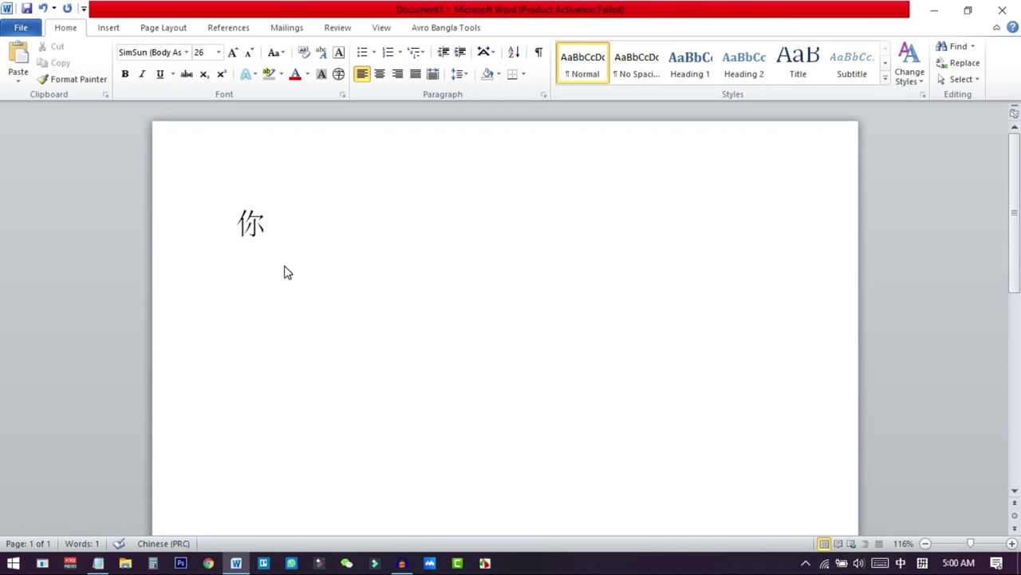
Add 好，我 with Pinyin 'hao' and ',wo', then switch input back to English.
type("hao")
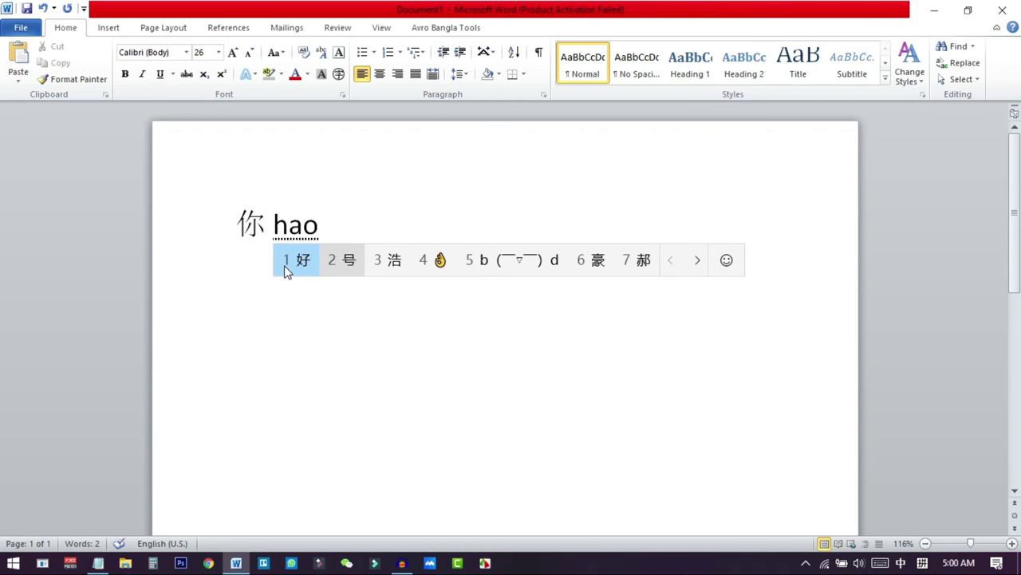
key("space")
type(",")
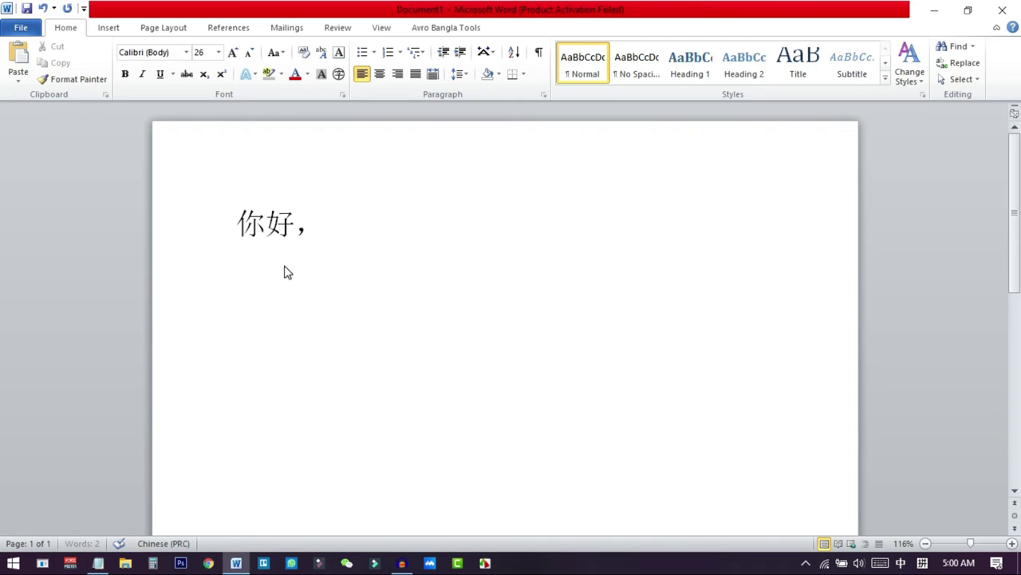
type("wo")
key("space")
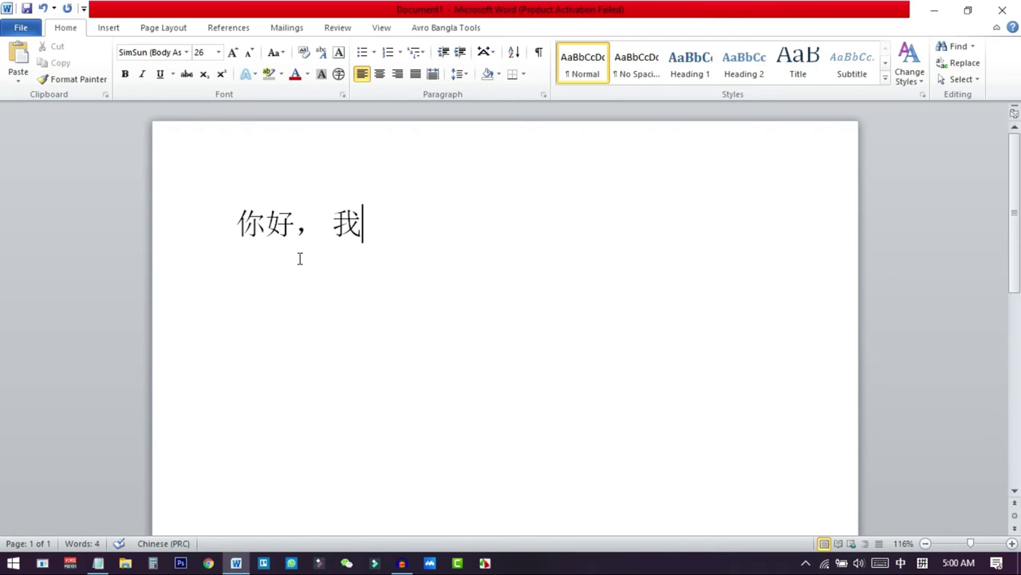
left_click(920, 566)
left_click(907, 447)
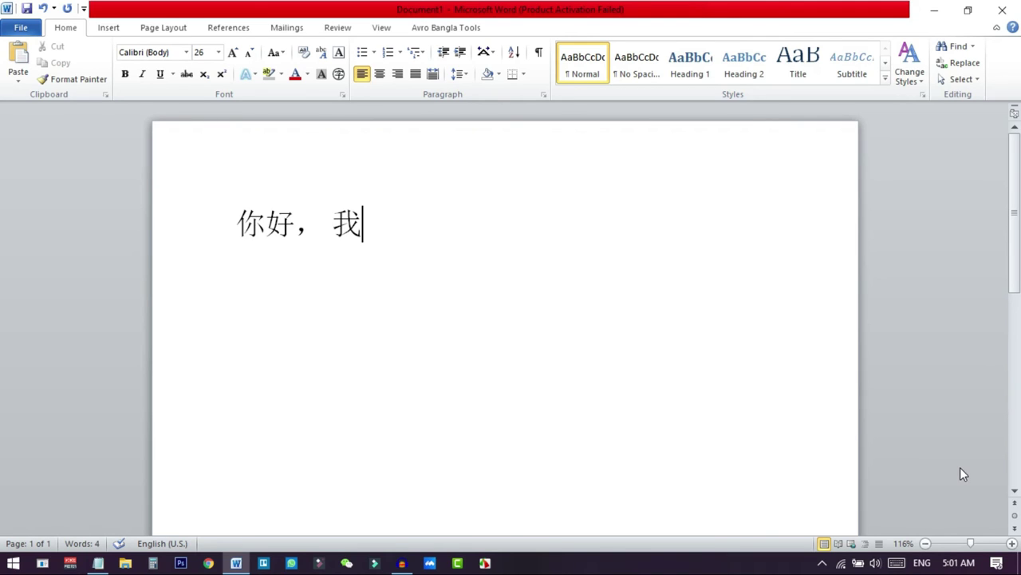
Type 'asdjfksa sa df', add 及 via Pinyin 'ji', then return input to English (U.S.).
type("asdjfksa")
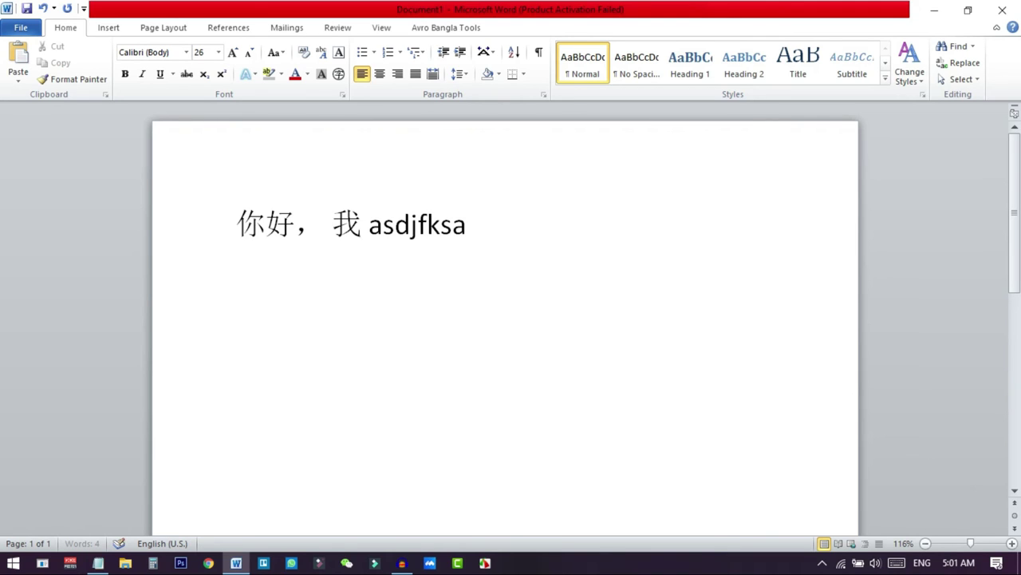
type(" sa df")
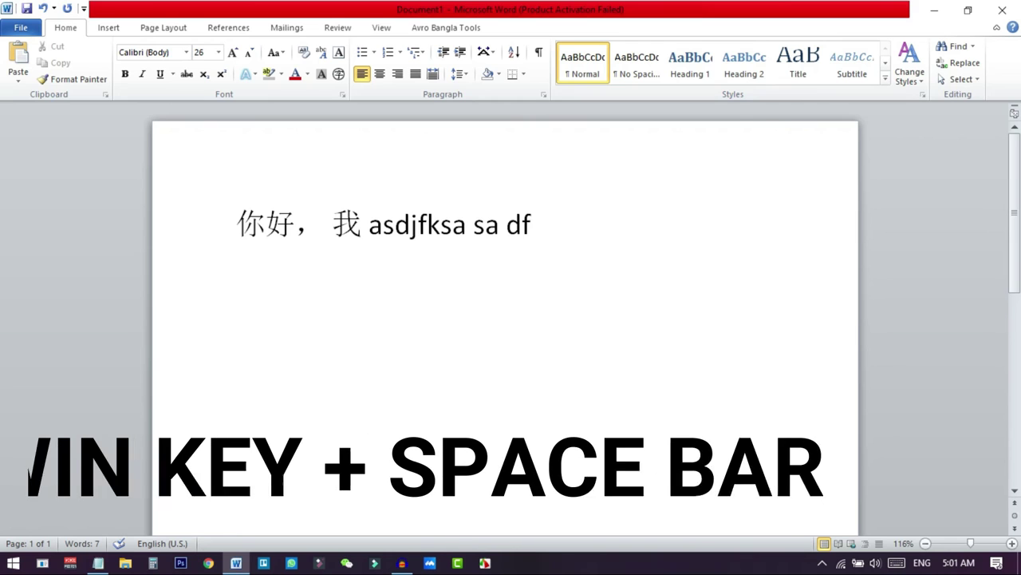
key("super+space")
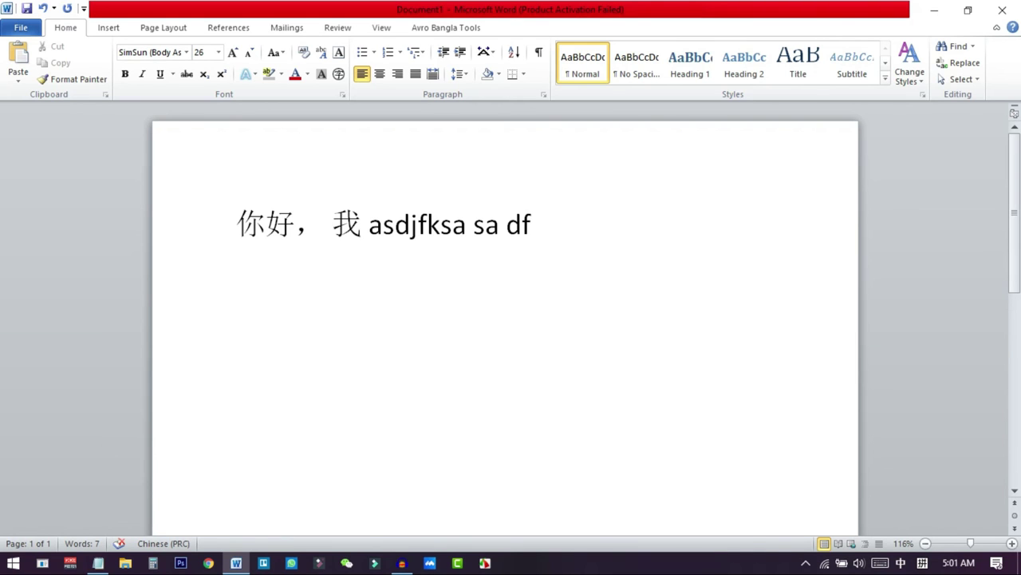
type("ji")
key("space")
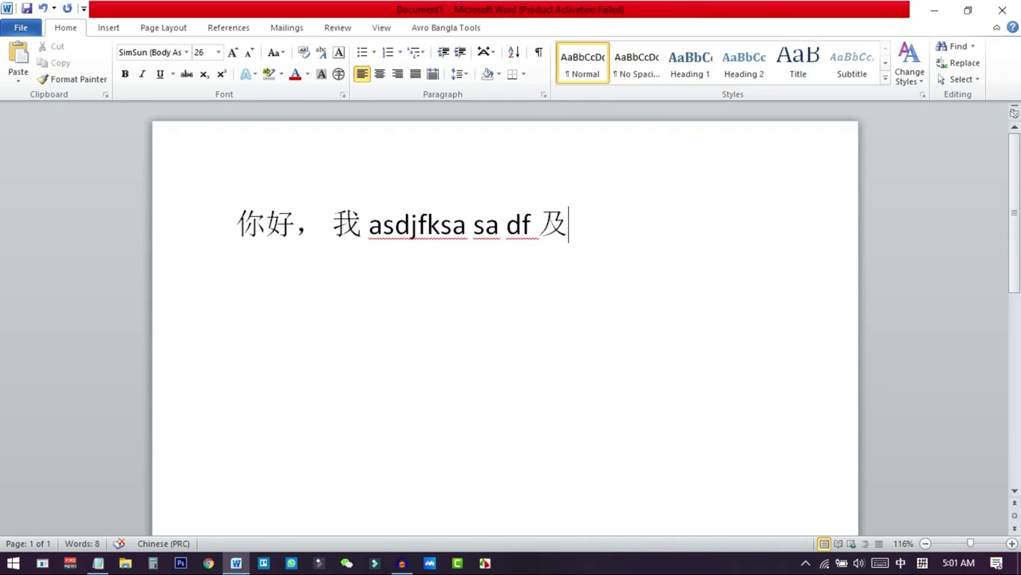
key("super+space")
key("super+space")
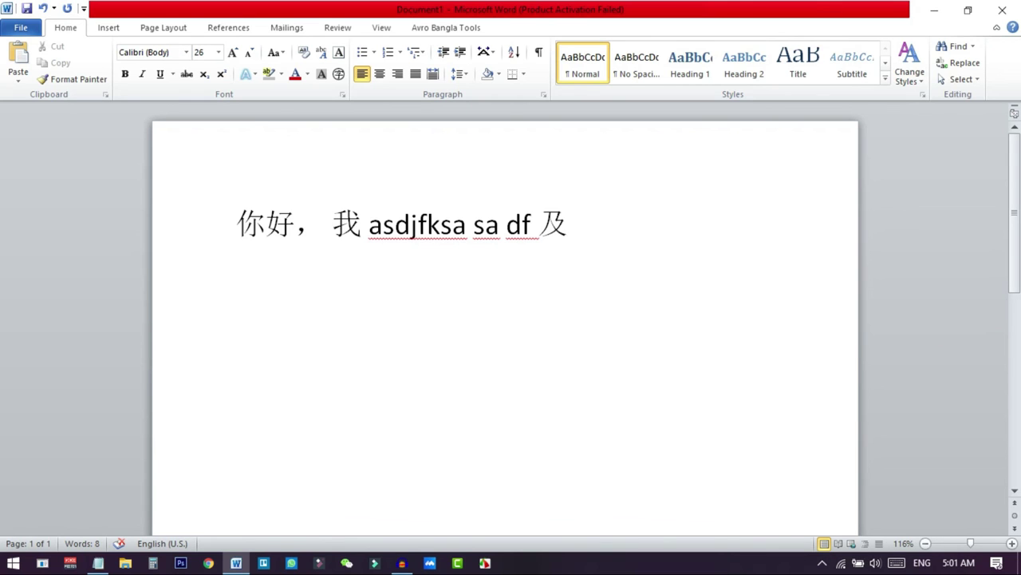